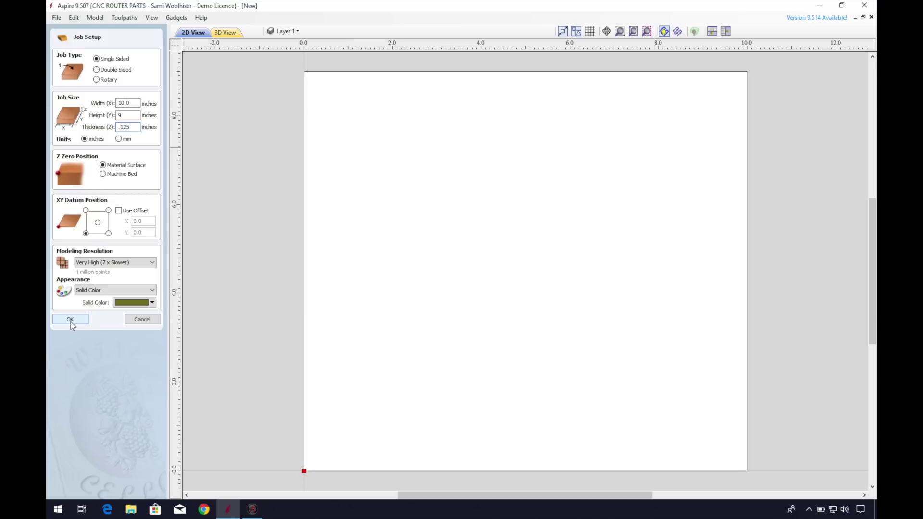
# - Confirm the 10 x 9 inch job and paste the clapperboard vectors into it
pyautogui.click(71, 322)
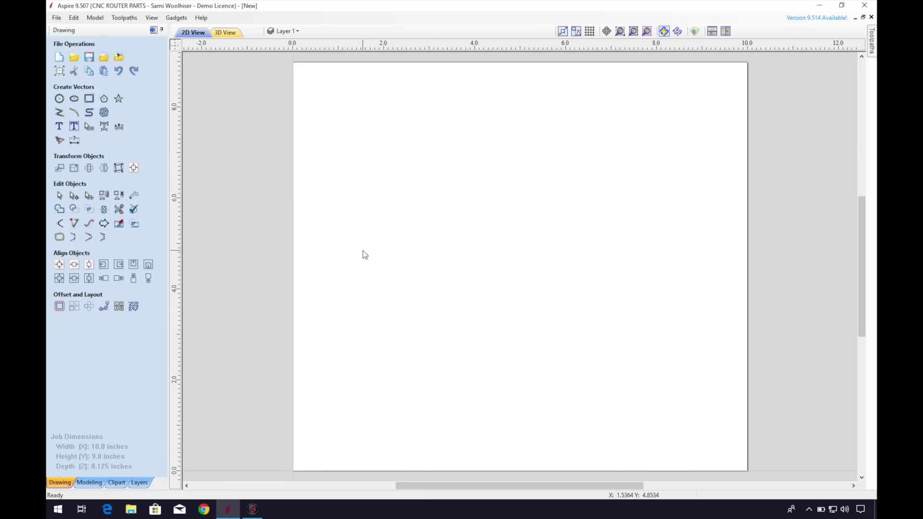
pyautogui.rightClick(365, 254)
pyautogui.click(387, 302)
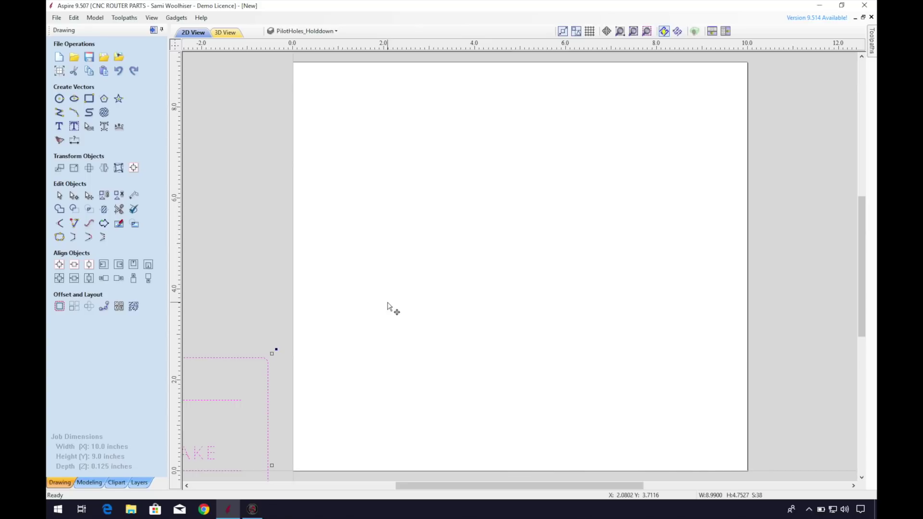
# - Centre the pasted clapperboard design on the material and deselect it
pyautogui.click(133, 168)
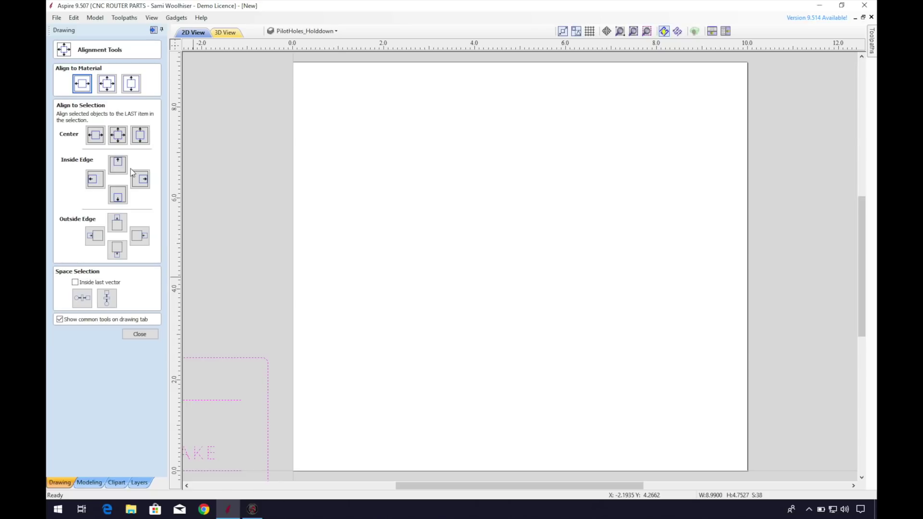
pyautogui.click(107, 90)
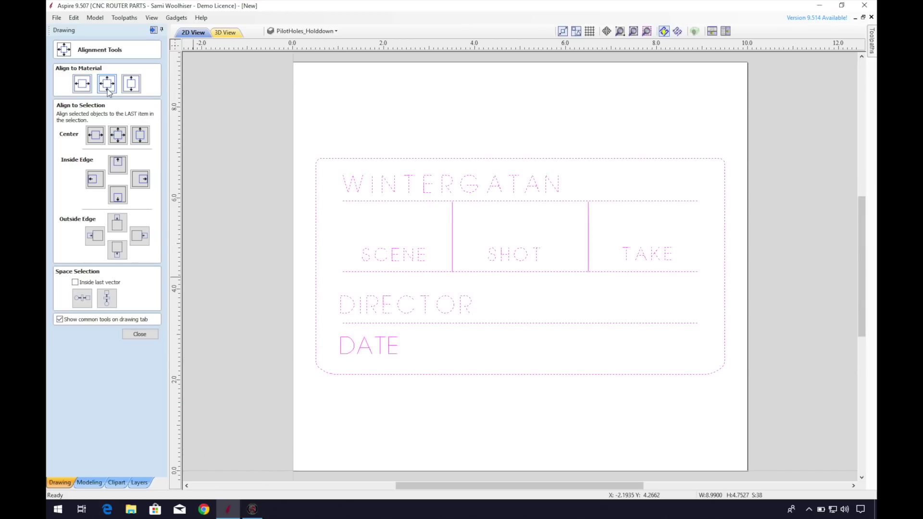
pyautogui.click(146, 333)
pyautogui.click(237, 292)
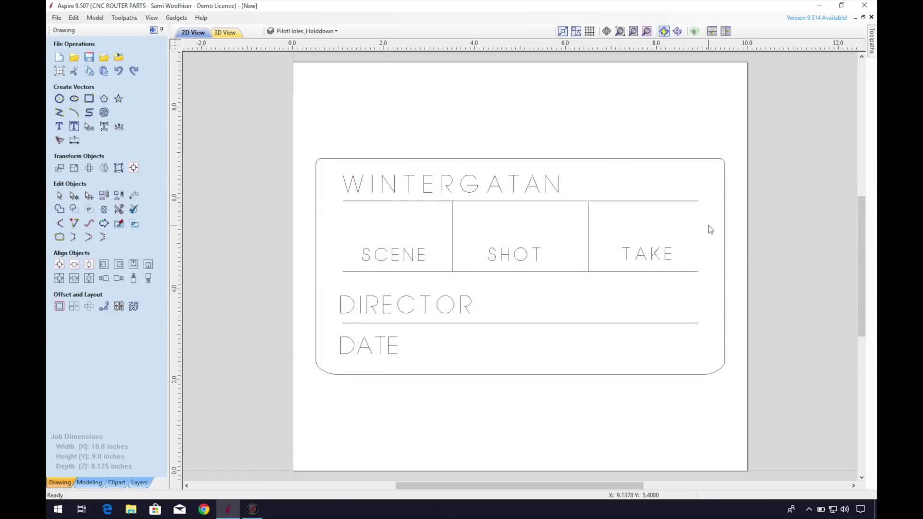
# - Pin the Toolpaths panel, then draw a 10 x 1.3 inch top strip and a 10 x 1.4 inch bottom strip
pyautogui.click(873, 46)
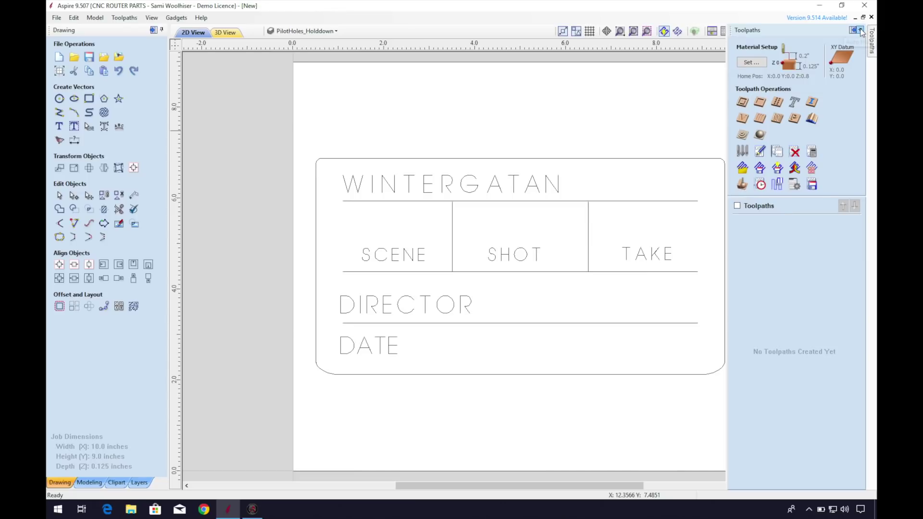
pyautogui.click(860, 31)
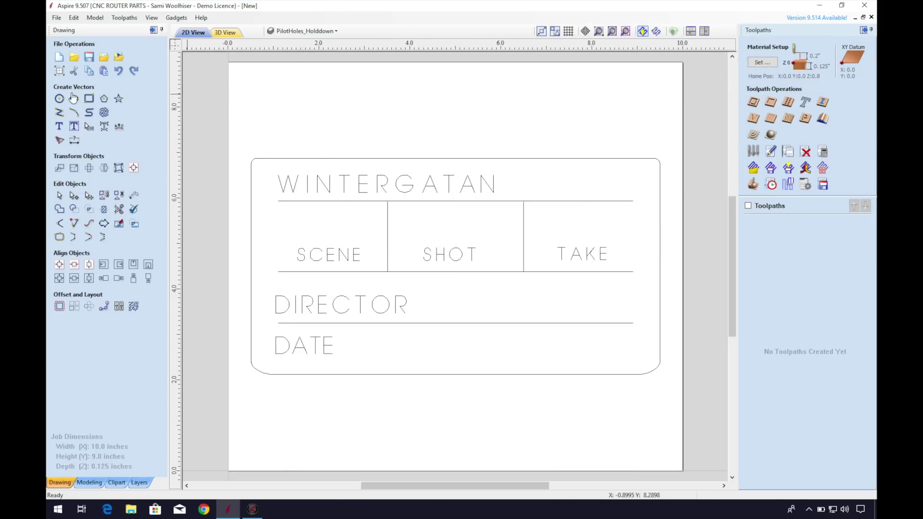
pyautogui.click(89, 99)
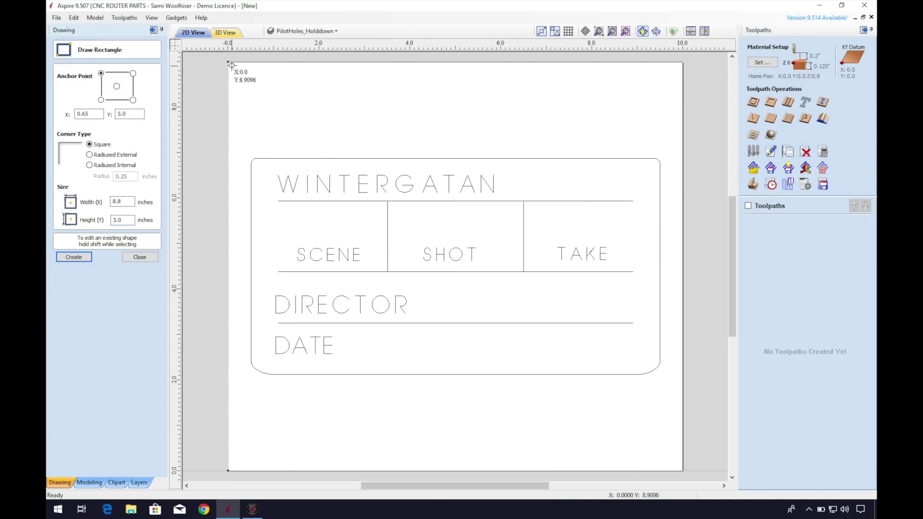
pyautogui.click(229, 63)
pyautogui.click(683, 121)
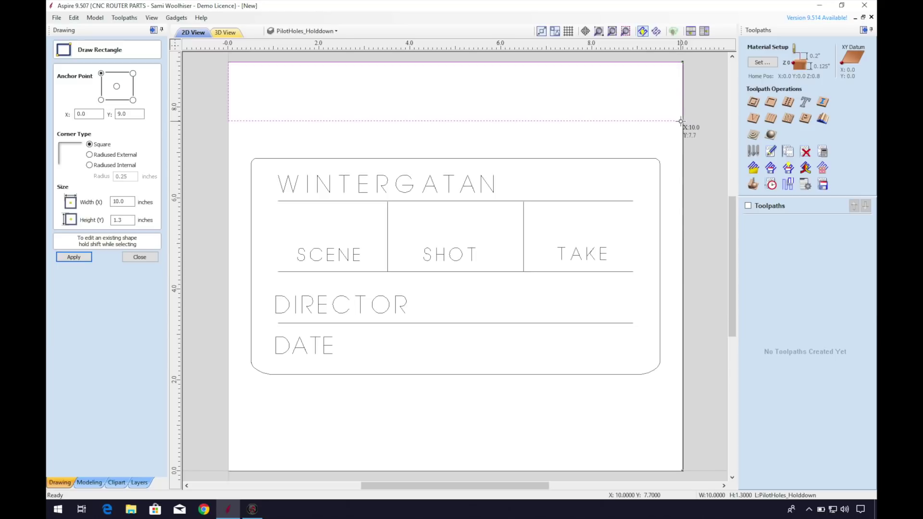
pyautogui.click(230, 471)
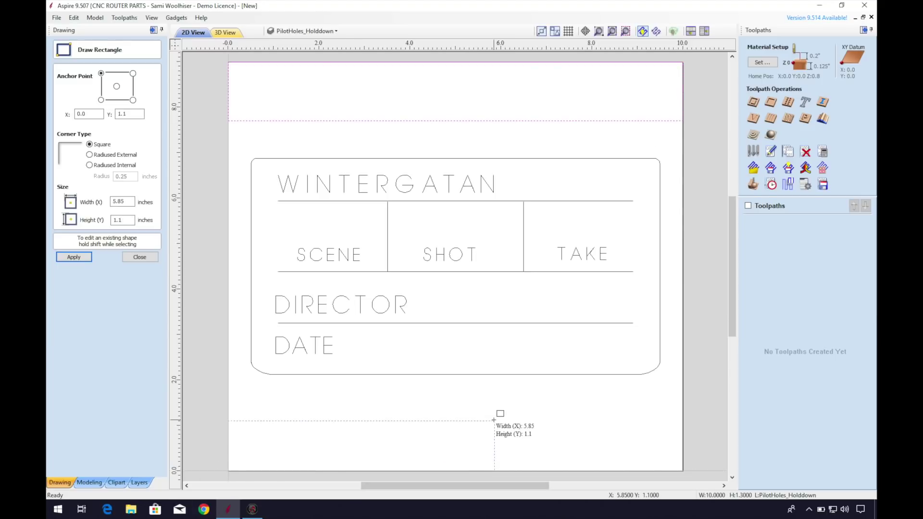
pyautogui.click(680, 408)
pyautogui.press('Escape')
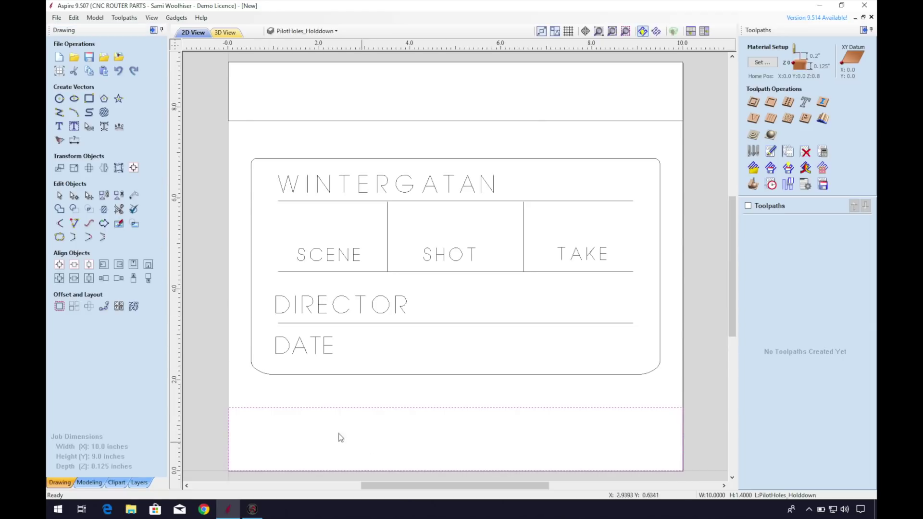
# - Create the 60deg_online on-line profile, 0.05 inch deep with a 60° 0.25 inch V-bit
pyautogui.click(761, 107)
pyautogui.moveTo(239, 150)
pyautogui.mouseDown()
pyautogui.moveTo(630, 400)
pyautogui.moveTo(676, 389)
pyautogui.mouseUp()
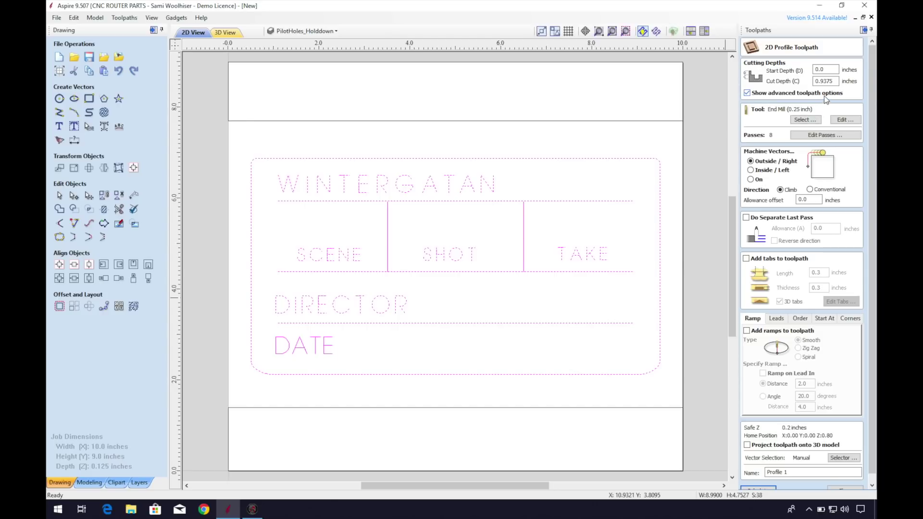
pyautogui.moveTo(835, 81); pyautogui.dragTo(823, 81)
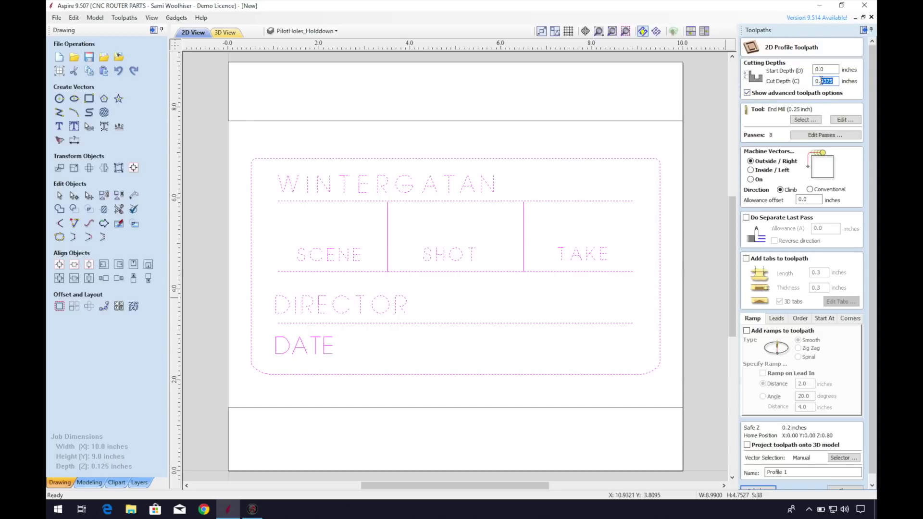
pyautogui.write('0.05')
pyautogui.click(795, 120)
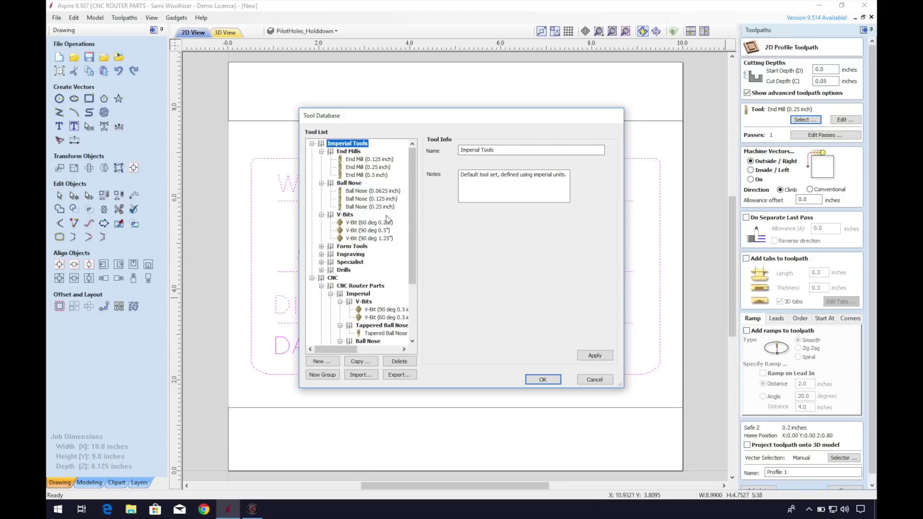
pyautogui.click(386, 223)
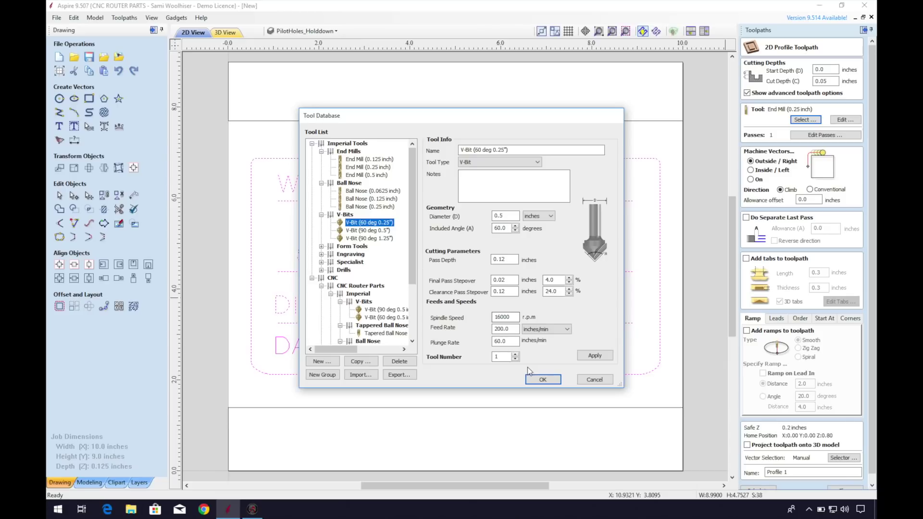
pyautogui.click(539, 379)
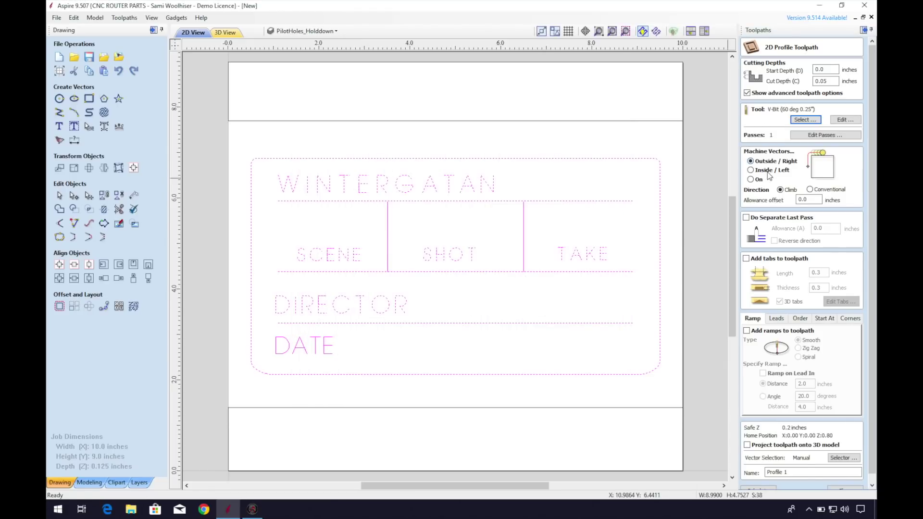
pyautogui.click(751, 180)
pyautogui.write('60deg_online')
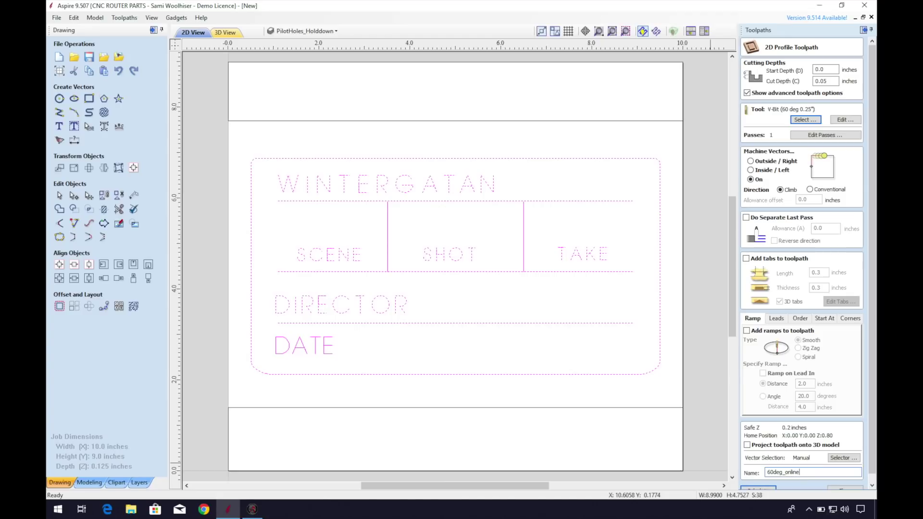
pyautogui.click(759, 488)
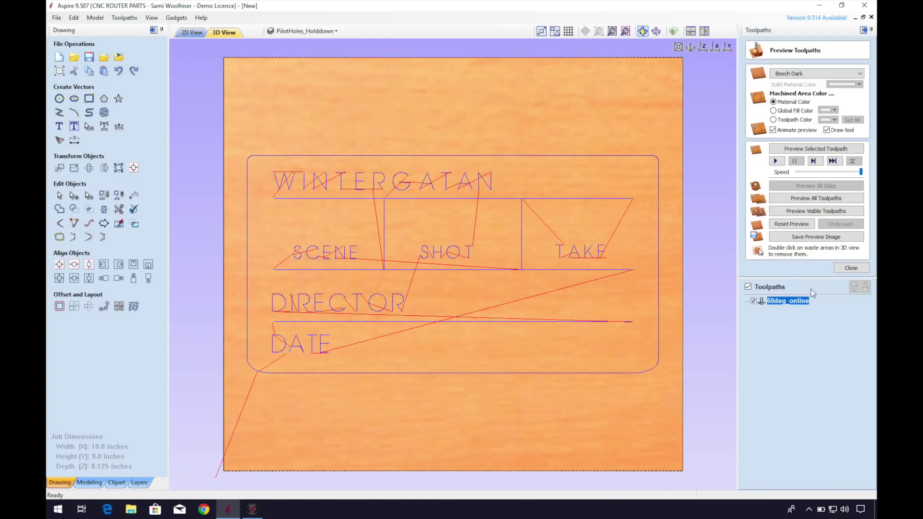
# - Preview the engraving, then return to 2D view and select the rounded outer border
pyautogui.click(823, 212)
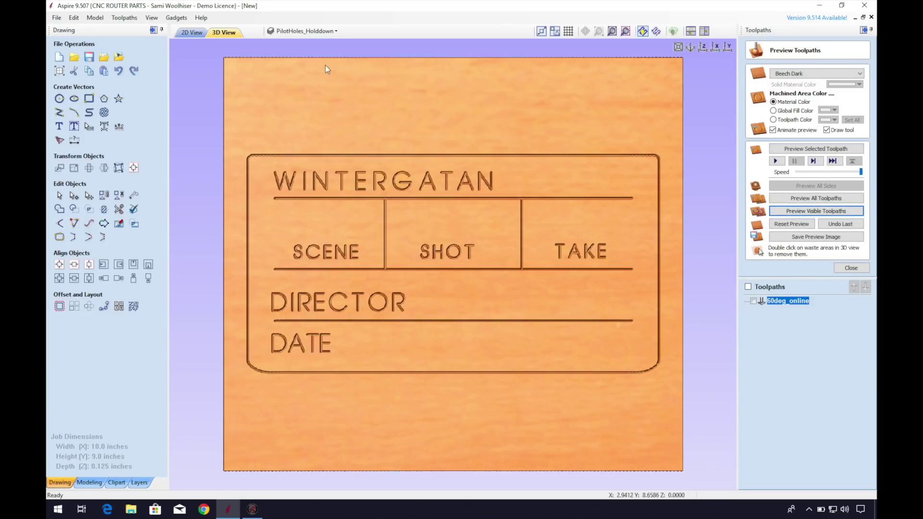
pyautogui.click(192, 32)
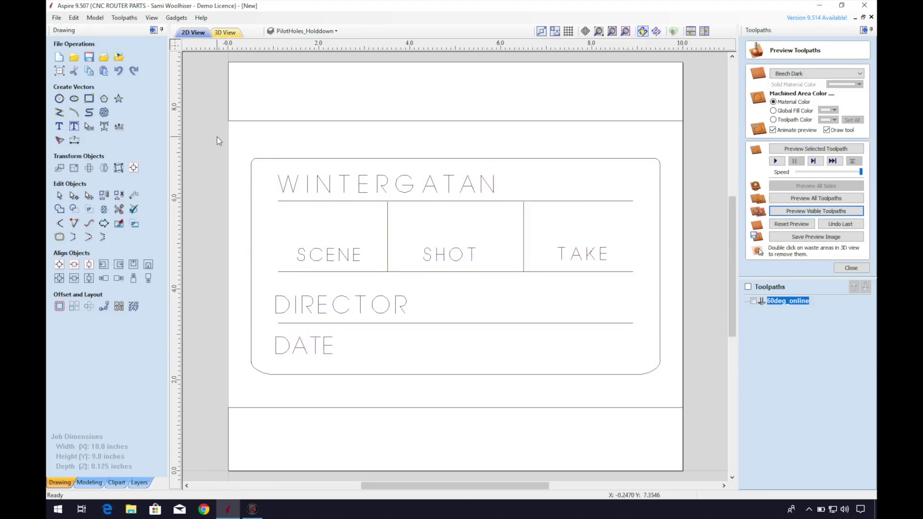
pyautogui.click(274, 159)
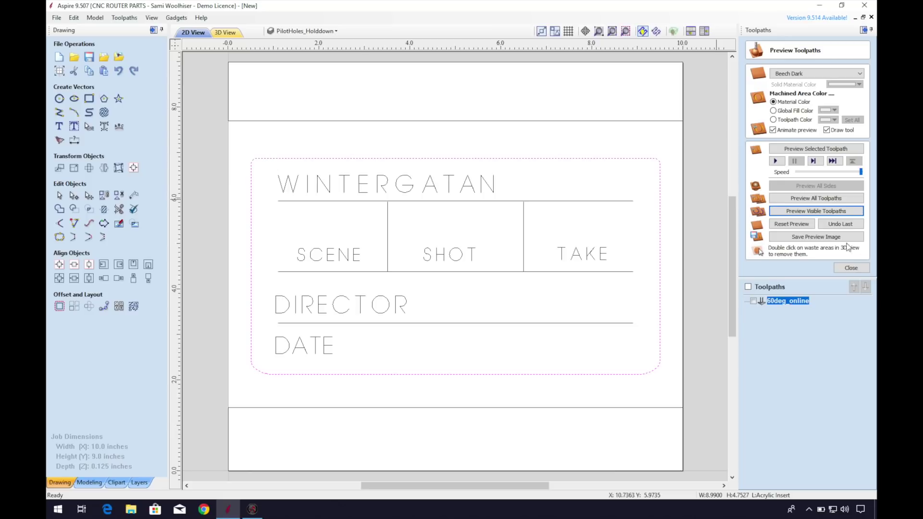
pyautogui.click(854, 268)
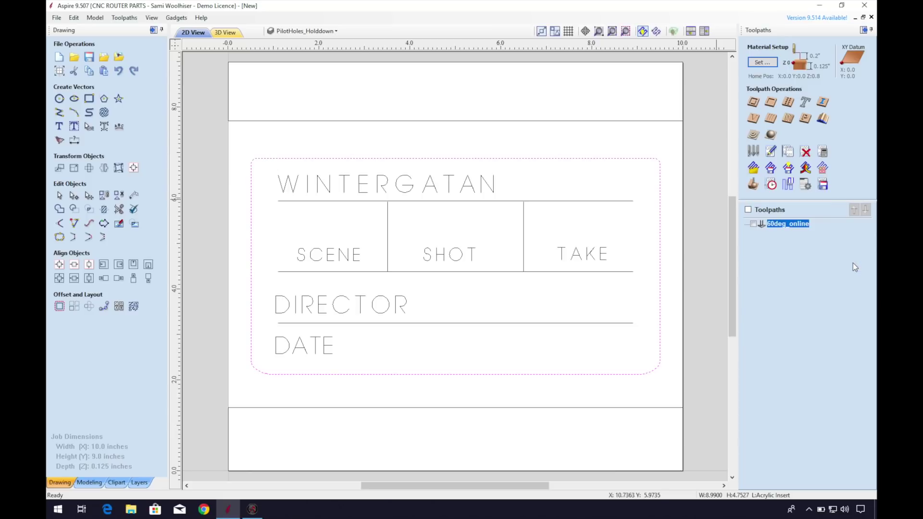
# - Start a new profile toolpath using the 0.25 inch end mill
pyautogui.click(753, 102)
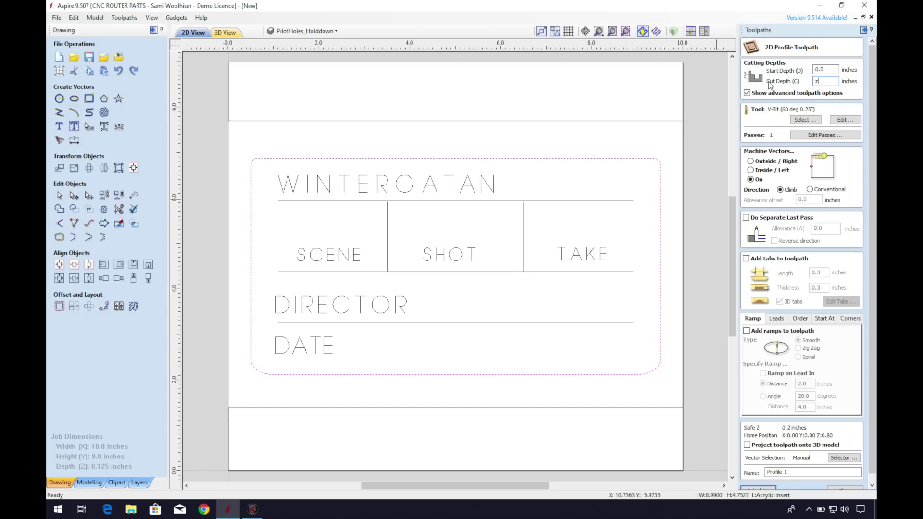
pyautogui.click(802, 121)
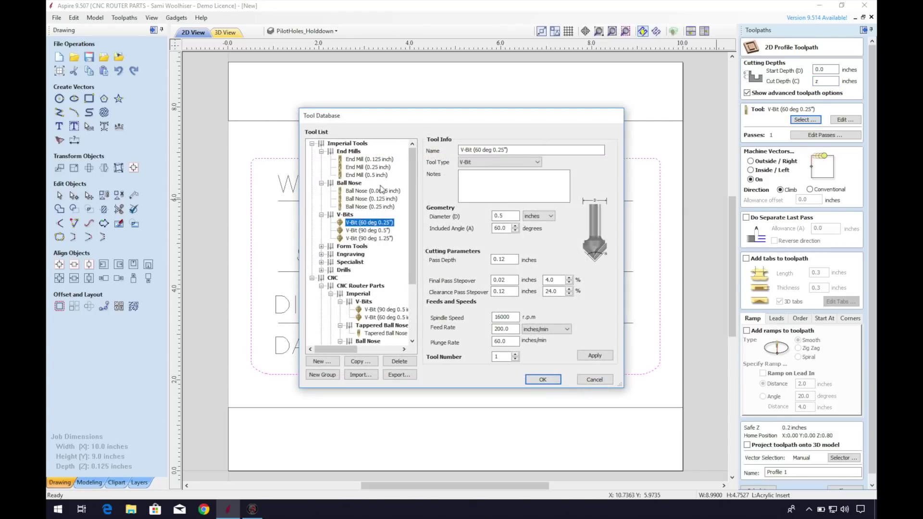
pyautogui.click(374, 168)
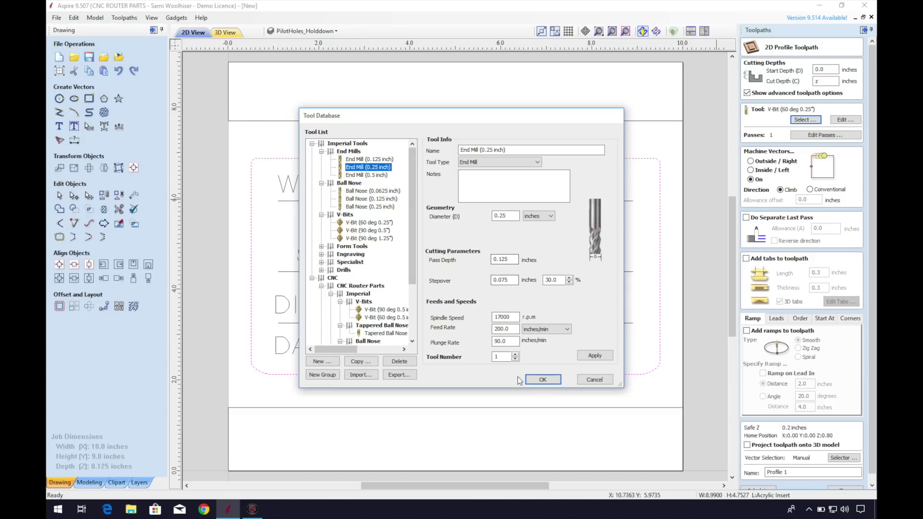
pyautogui.click(544, 382)
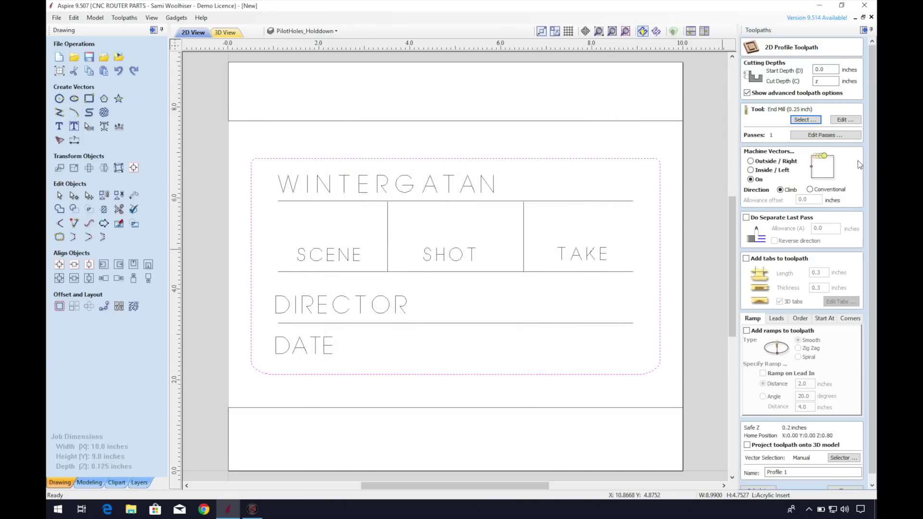
# - Set the end mill's pass depth to 0.05 inch
pyautogui.click(843, 119)
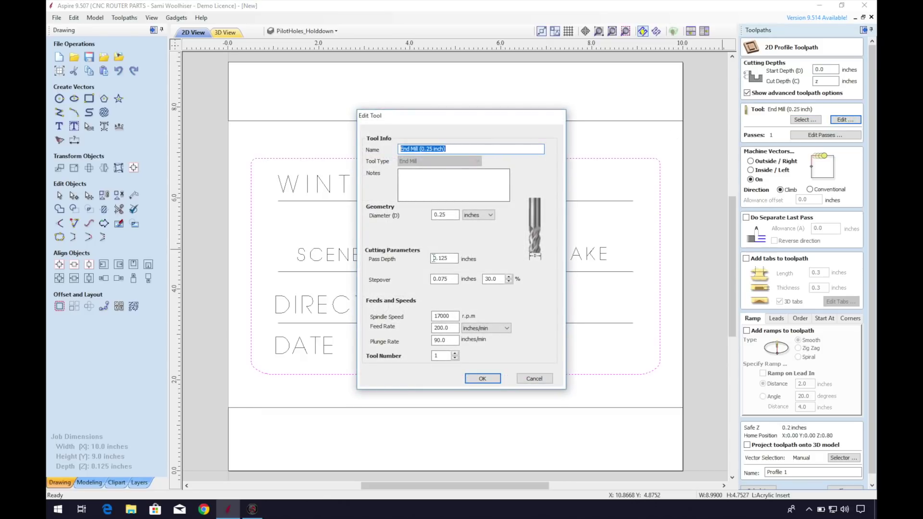
pyautogui.moveTo(438, 257); pyautogui.dragTo(470, 271)
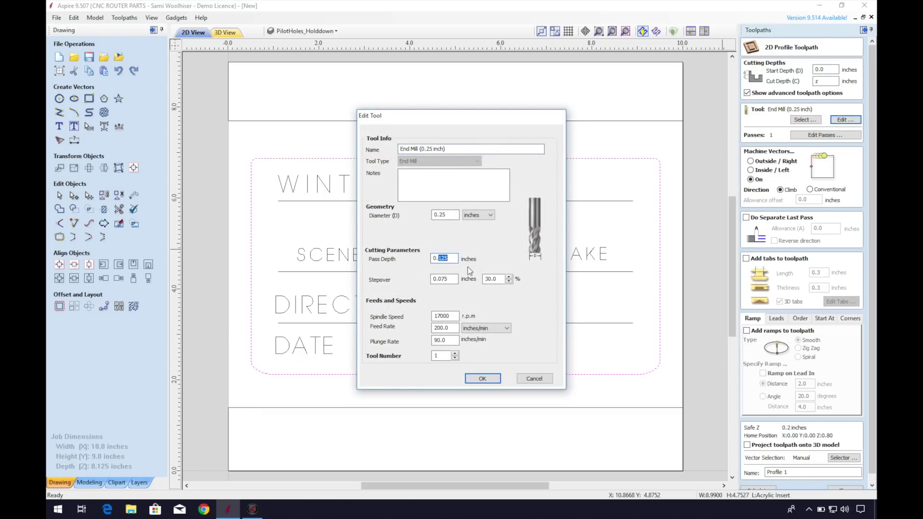
pyautogui.write('05')
pyautogui.click(446, 341)
pyautogui.click(480, 378)
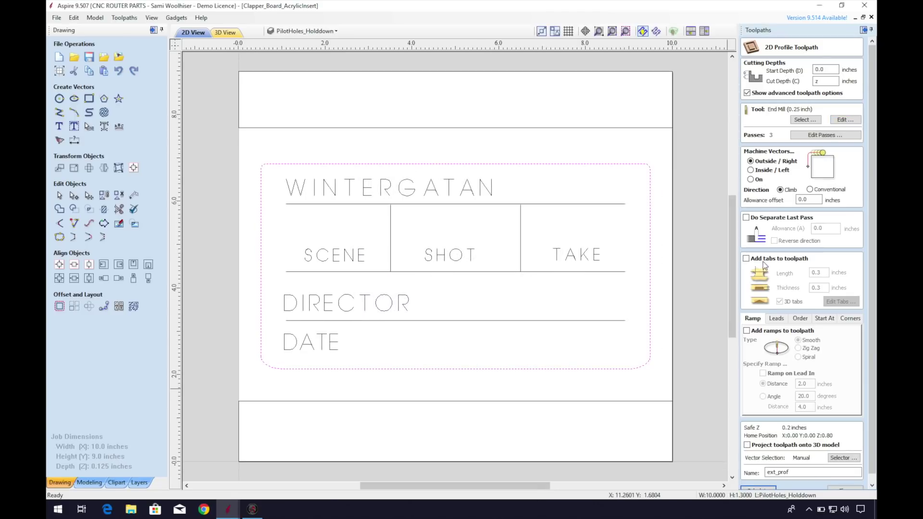
# - Add flat 0.1 inch tabs to ext_prof, placed by hand around the border
pyautogui.click(763, 260)
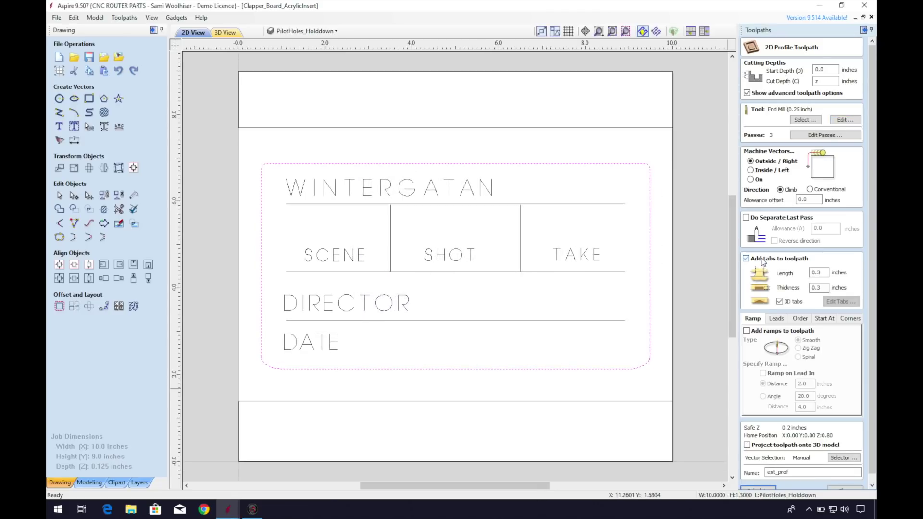
pyautogui.click(790, 302)
pyautogui.press('BackSpace')
pyautogui.write('1')
pyautogui.click(840, 301)
pyautogui.click(490, 164)
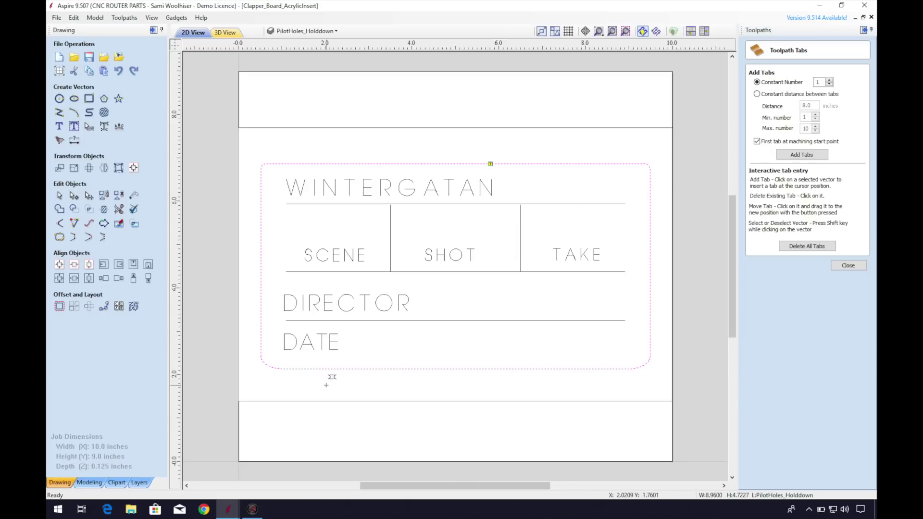
pyautogui.click(548, 369)
pyautogui.click(844, 265)
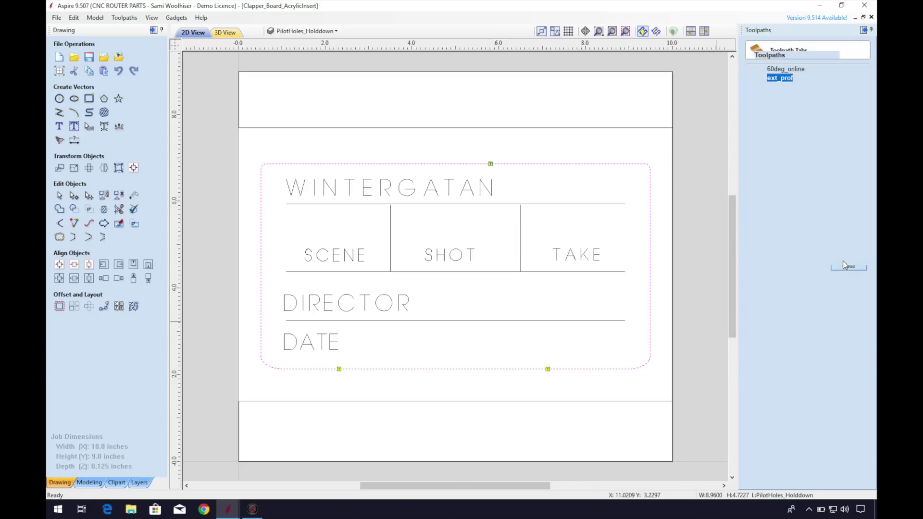
# - Calculate ext_prof, simulate its cut, then preview engraving and profile together
pyautogui.click(753, 489)
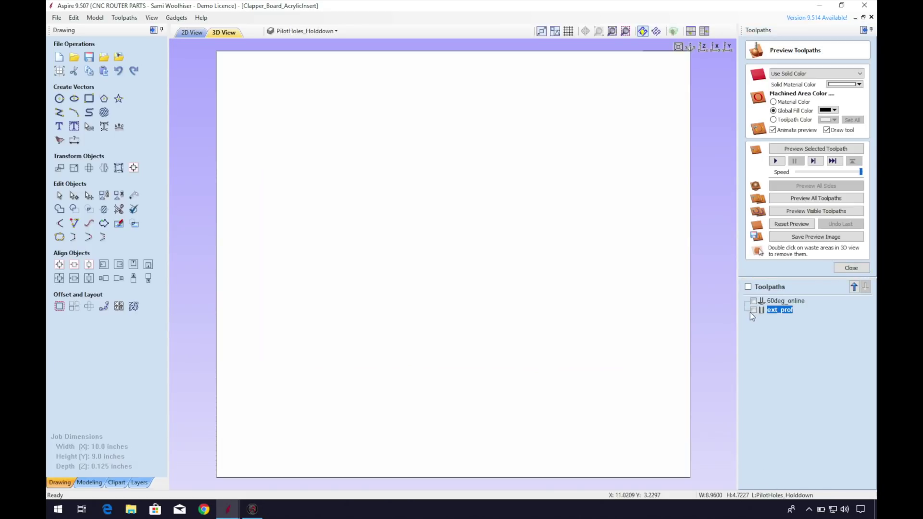
pyautogui.click(753, 310)
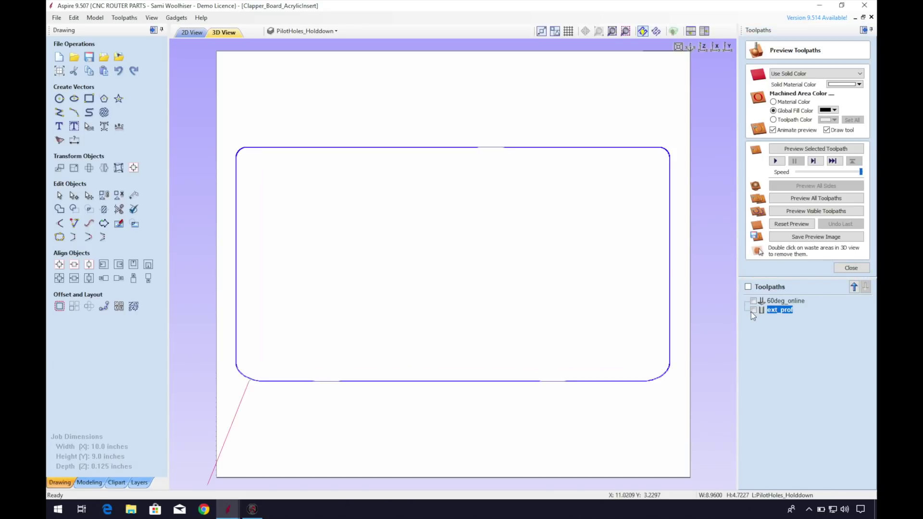
pyautogui.click(817, 211)
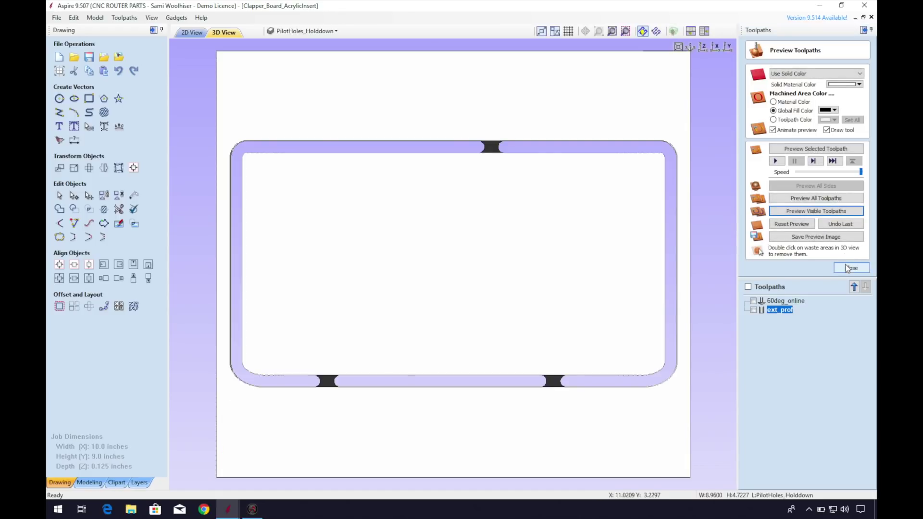
pyautogui.click(848, 267)
pyautogui.click(753, 233)
pyautogui.click(820, 198)
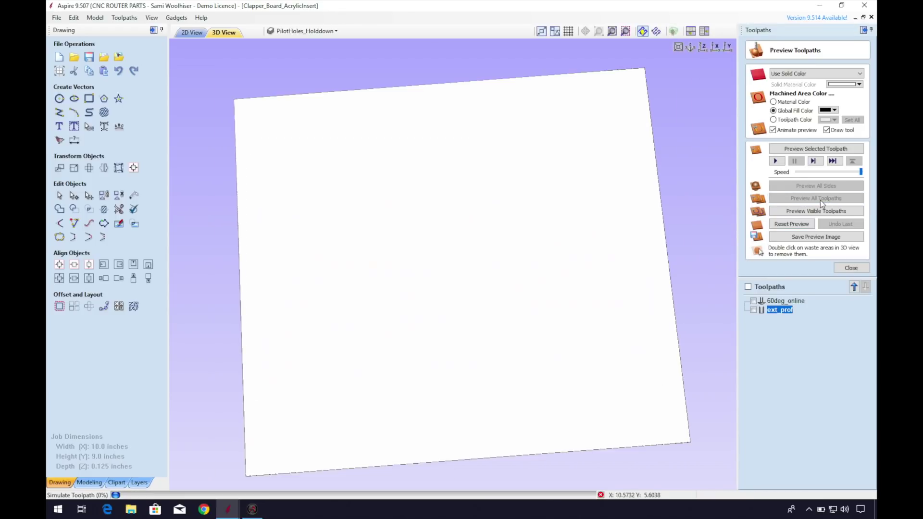